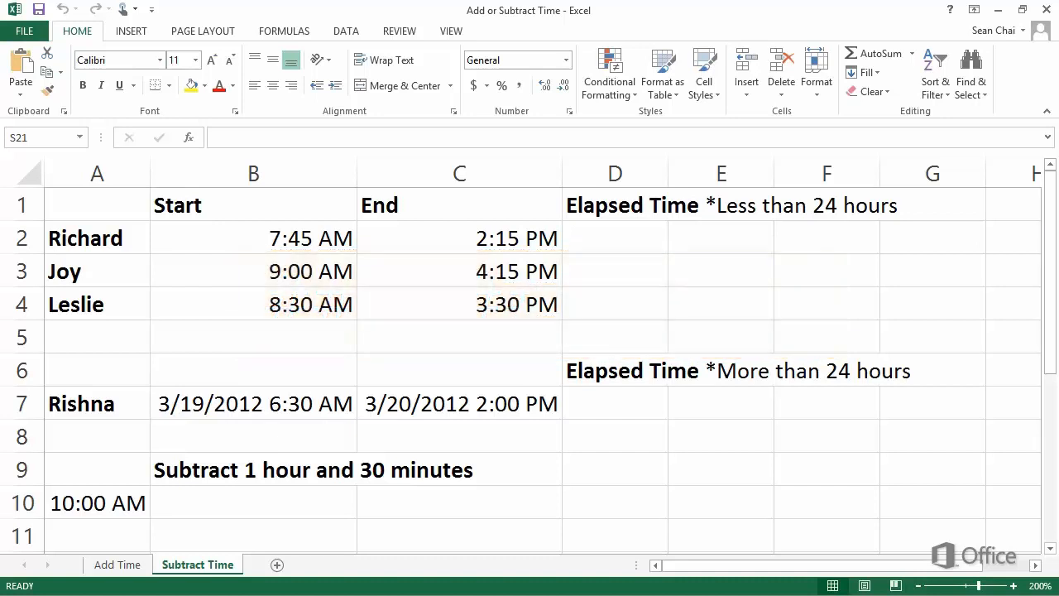
Step: Enter the formula =(C2-B2)*24 in D2 to calculate the first elapsed time in hours
{"action": "left_click", "coordinate": [571, 238]}
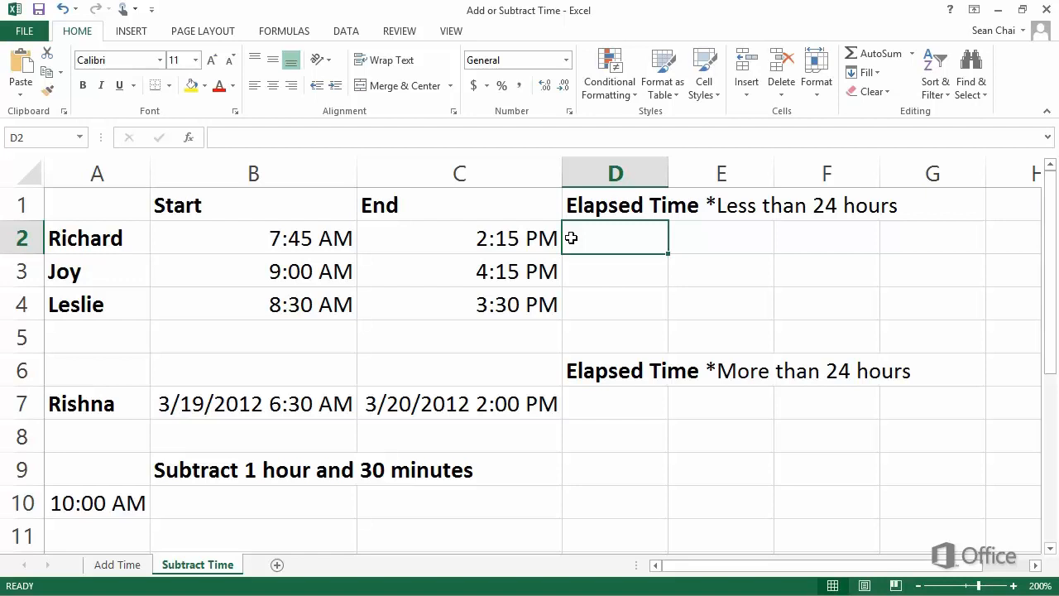
{"action": "type", "text": "="}
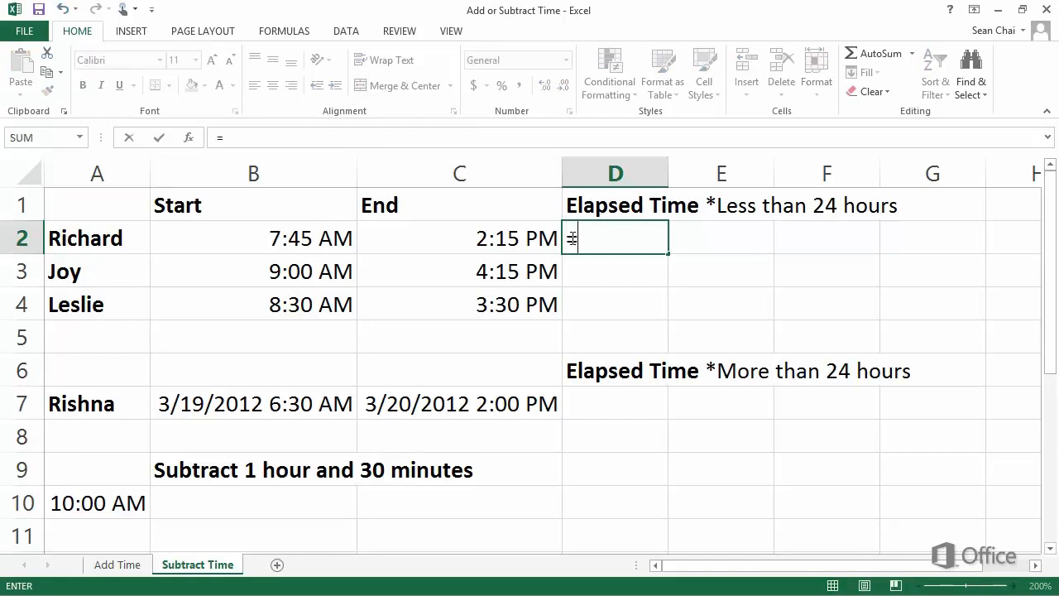
{"action": "type", "text": "("}
{"action": "left_click", "coordinate": [516, 239]}
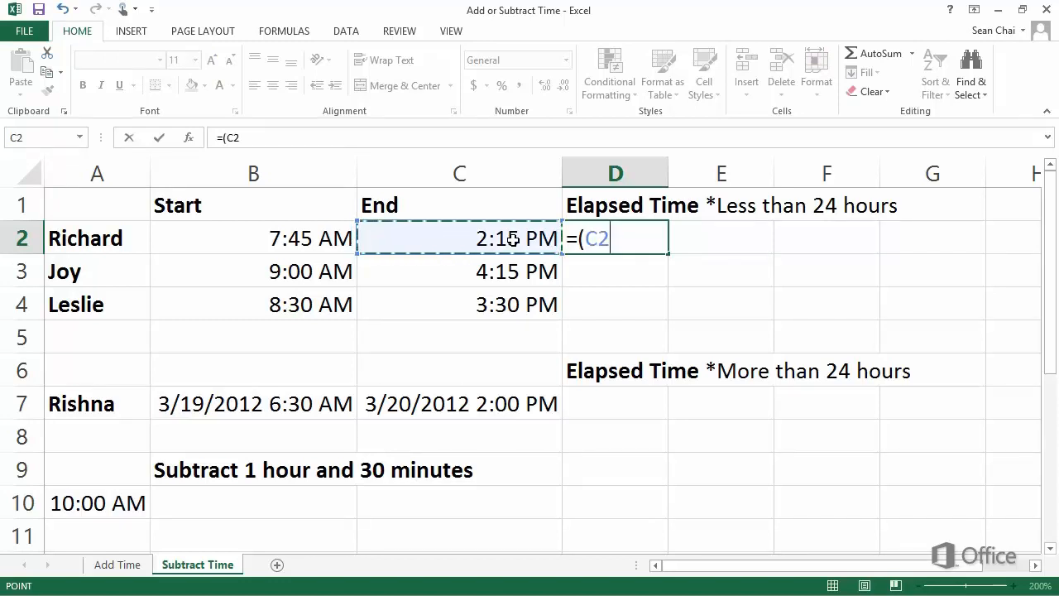
{"action": "type", "text": "-"}
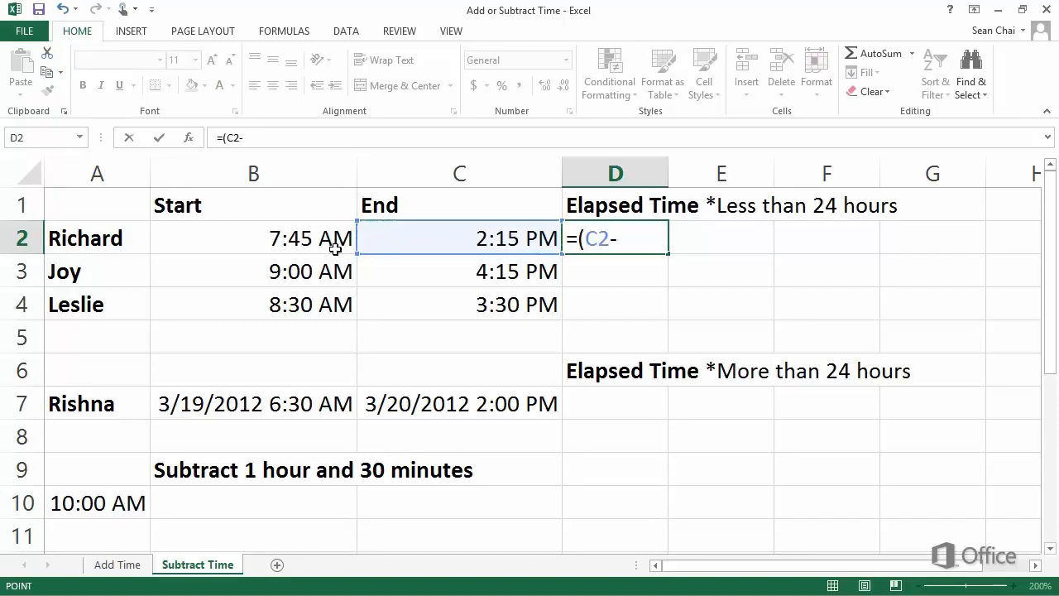
{"action": "left_click", "coordinate": [335, 248]}
{"action": "type", "text": ")"}
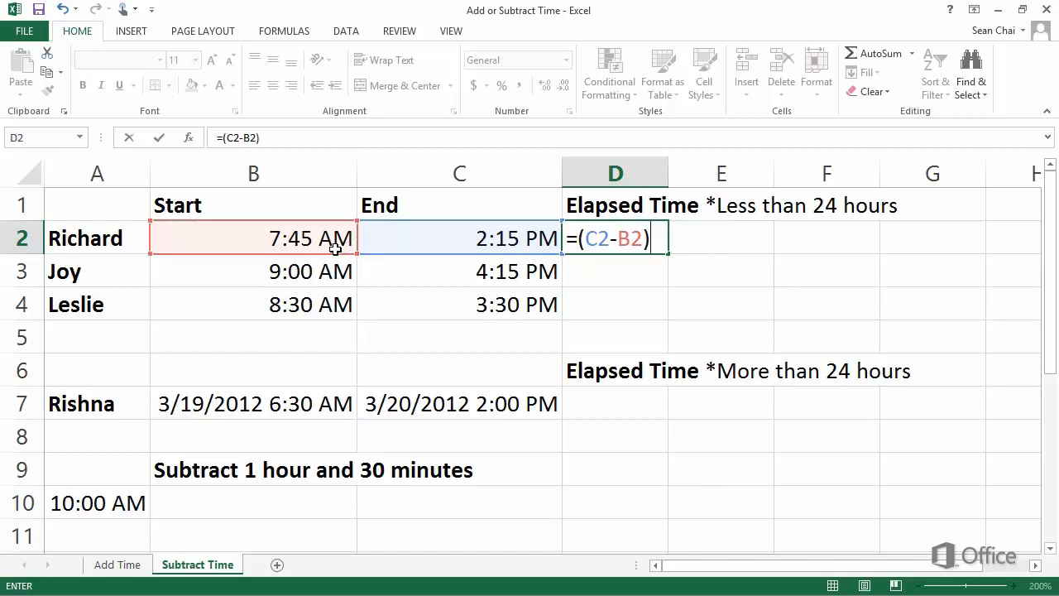
{"action": "type", "text": "*24"}
{"action": "key", "text": "Return"}
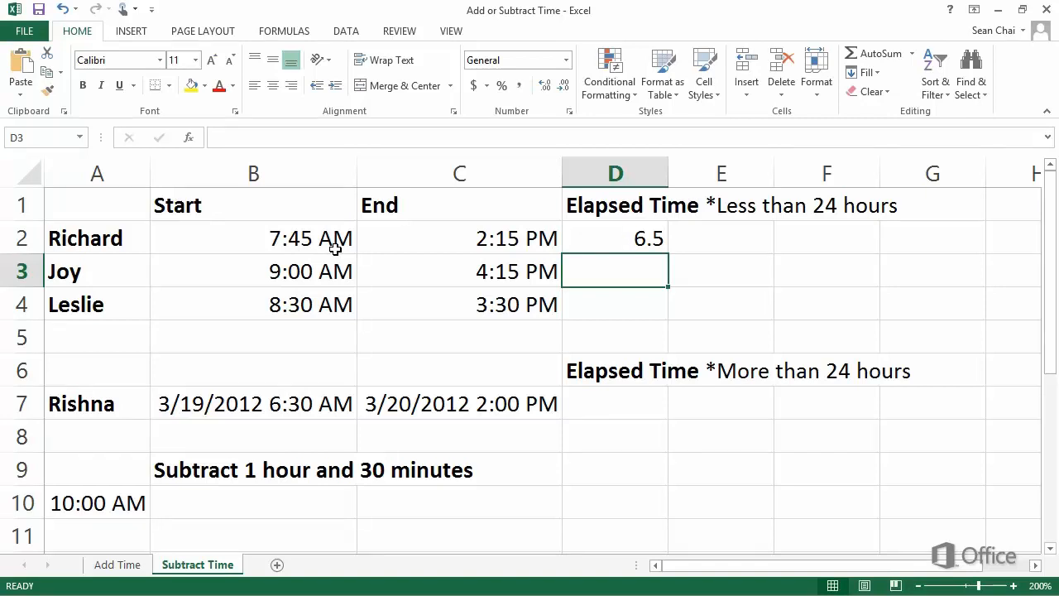
Step: Format D2 with the Number category at 2 decimal places
{"action": "right_click", "coordinate": [604, 241]}
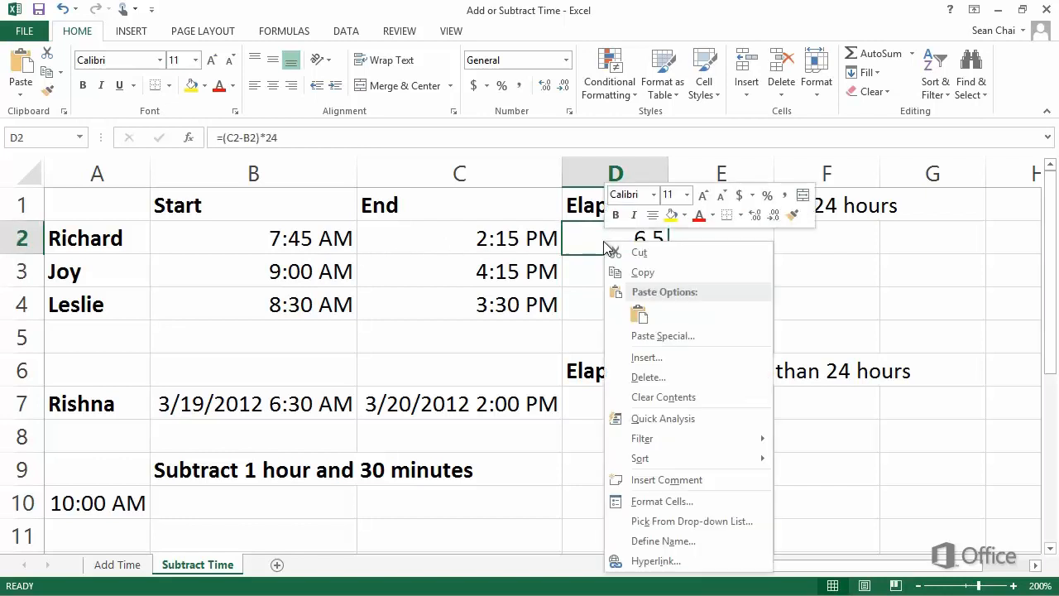
{"action": "left_click", "coordinate": [724, 501]}
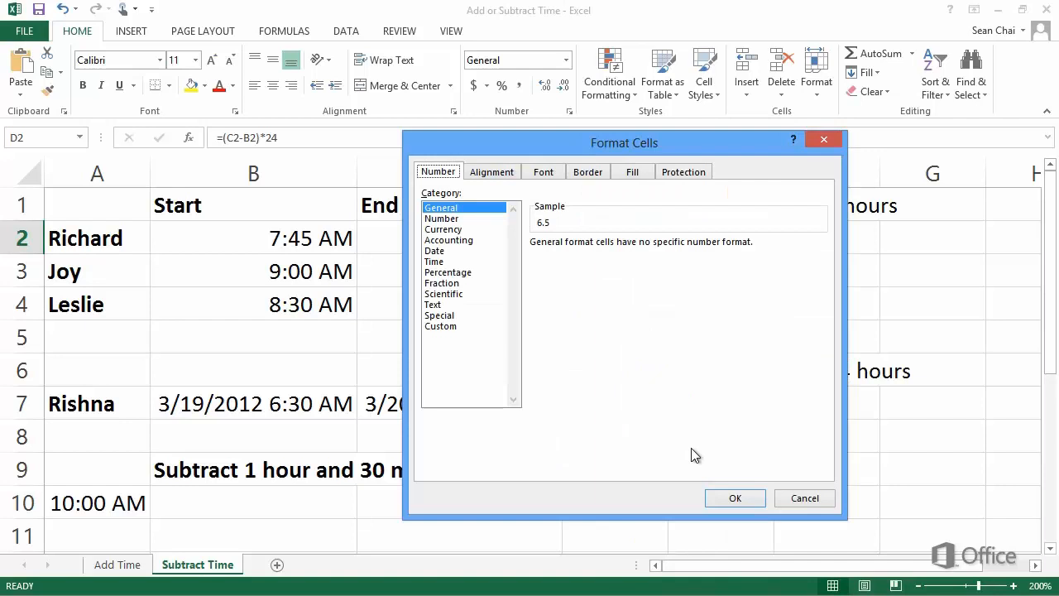
{"action": "left_click", "coordinate": [478, 220]}
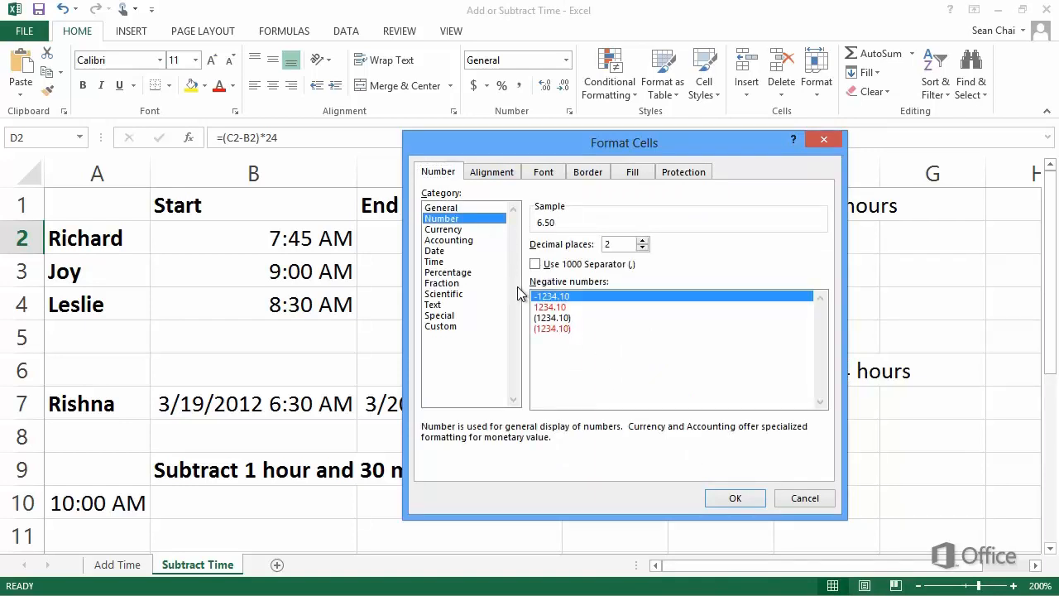
{"action": "left_click", "coordinate": [736, 499]}
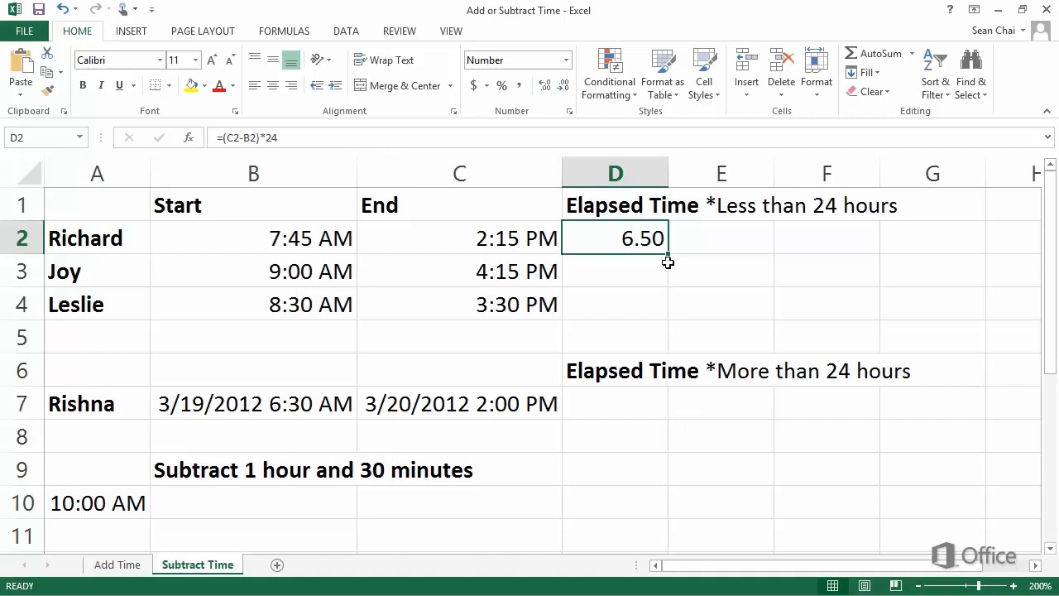
Step: Fill the D2 formula down through D4
{"action": "left_click_drag", "start_coordinate": [669, 254], "coordinate": [669, 255]}
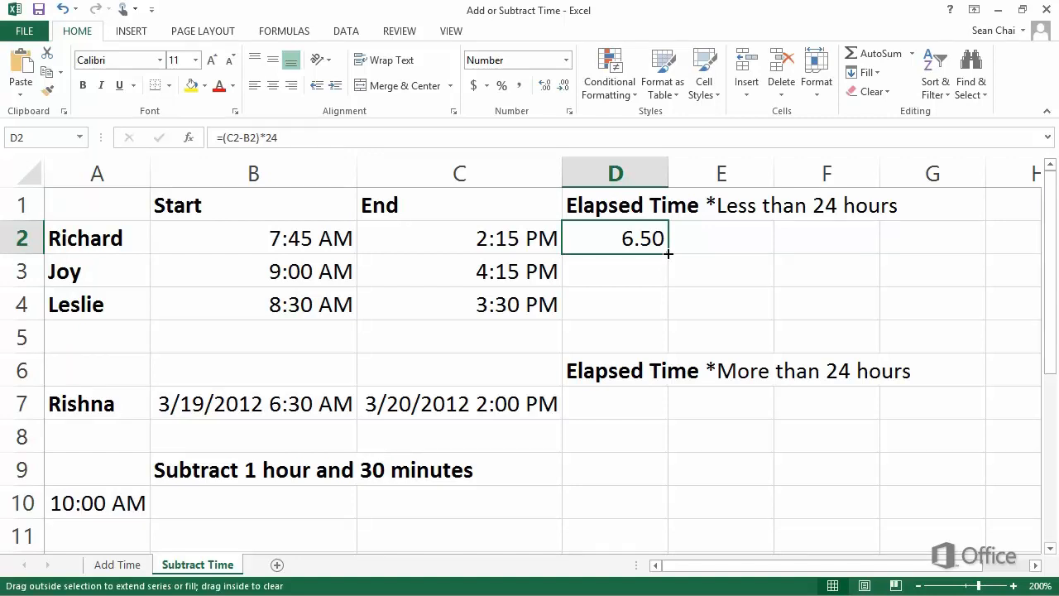
{"action": "left_click_drag", "start_coordinate": [668, 255], "coordinate": [667, 323]}
{"action": "left_click", "coordinate": [661, 329]}
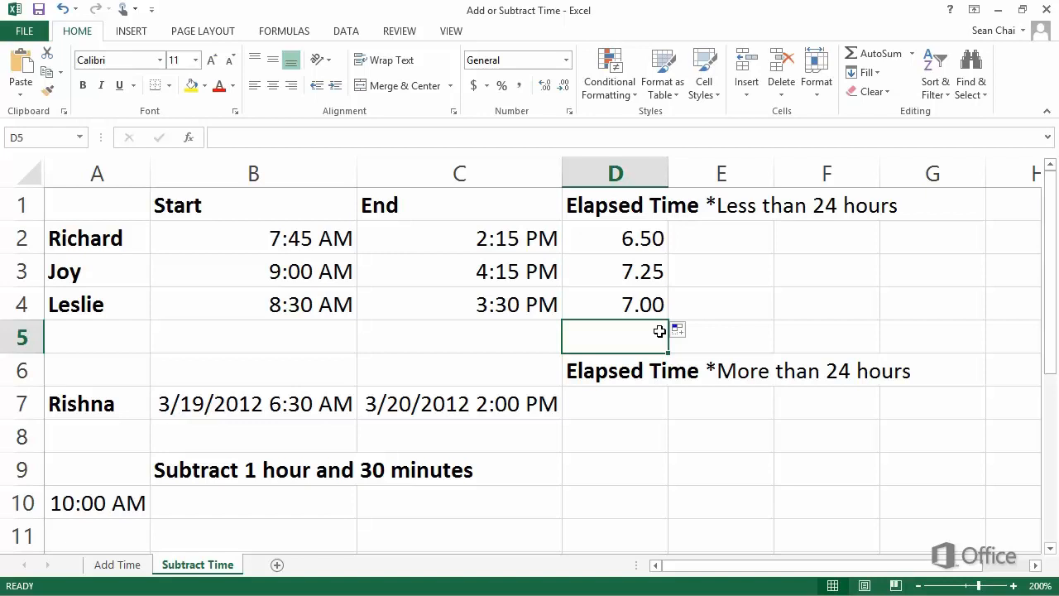
Step: Enter the formula =C7-B7 in D7 to calculate the elapsed time spanning two dates
{"action": "left_click", "coordinate": [629, 409]}
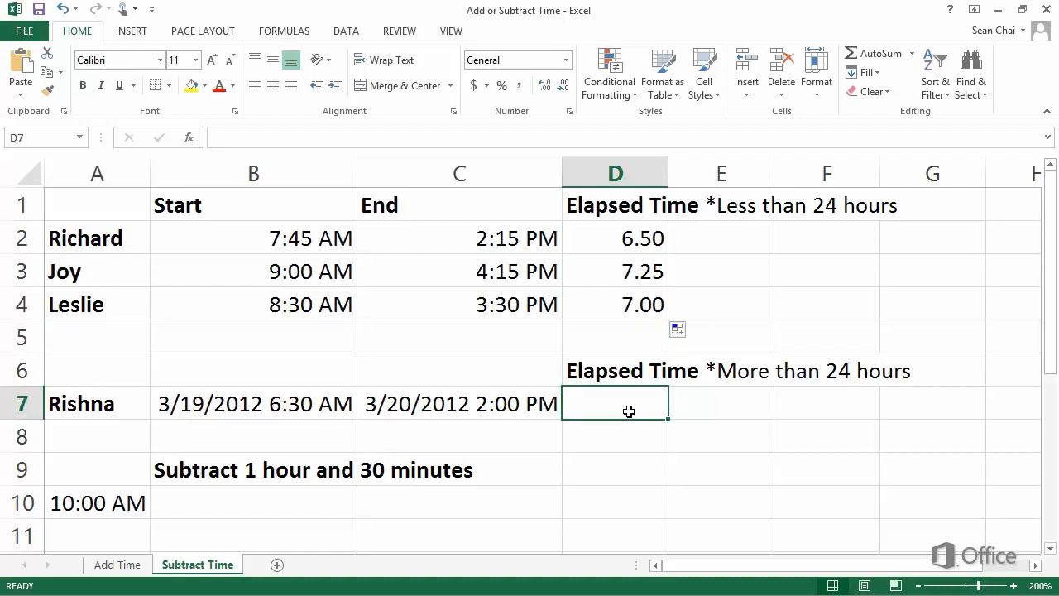
{"action": "type", "text": "="}
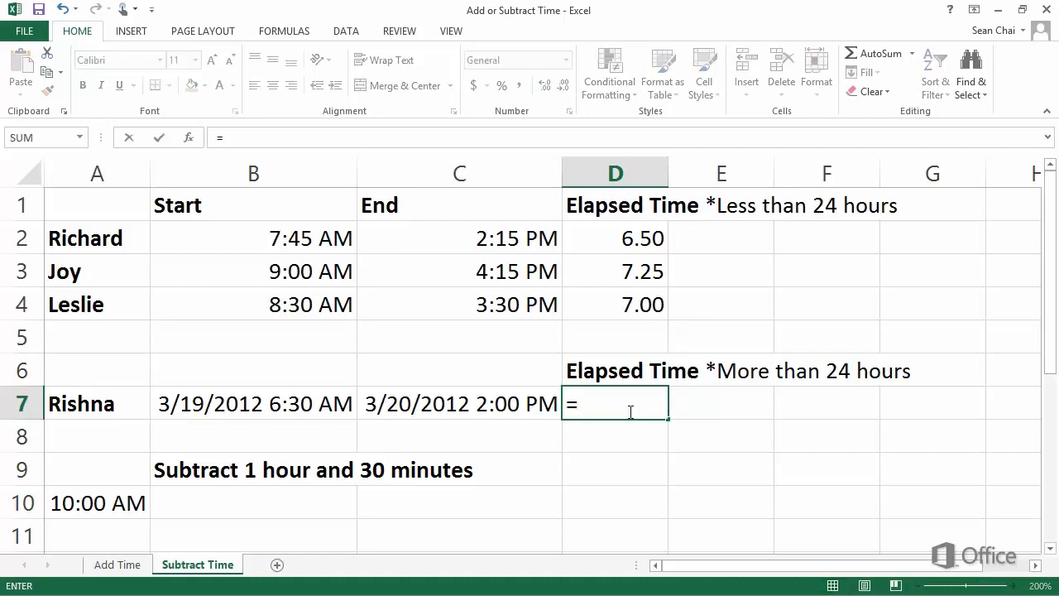
{"action": "left_click", "coordinate": [507, 404]}
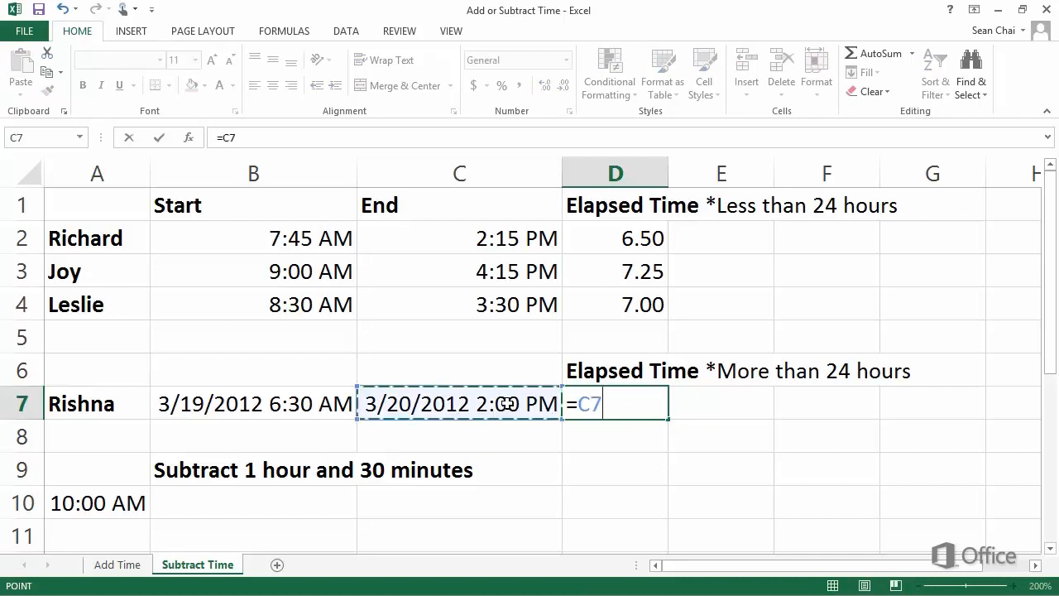
{"action": "type", "text": "-"}
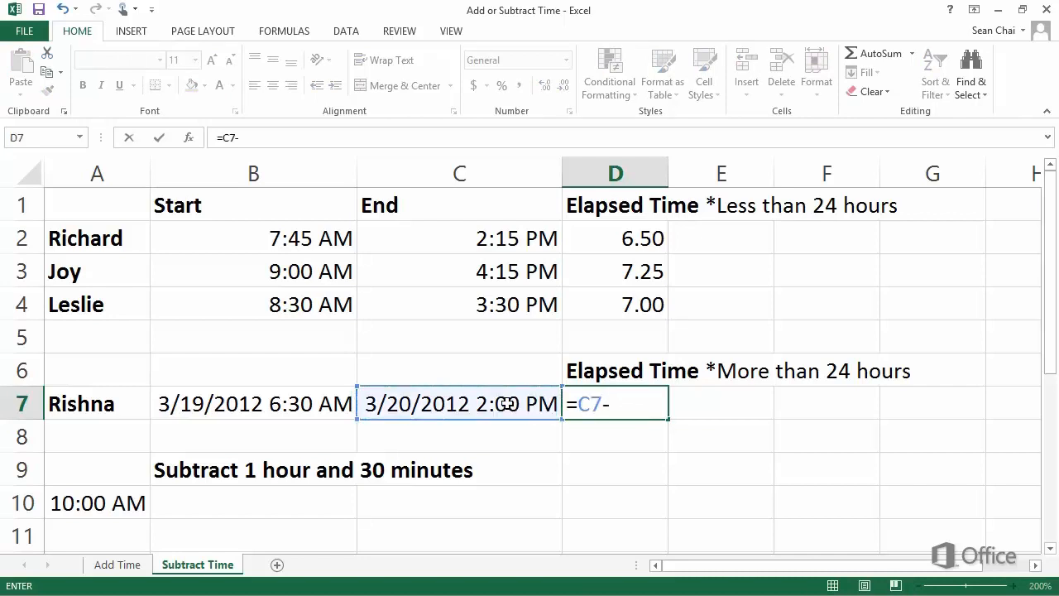
{"action": "left_click", "coordinate": [322, 398]}
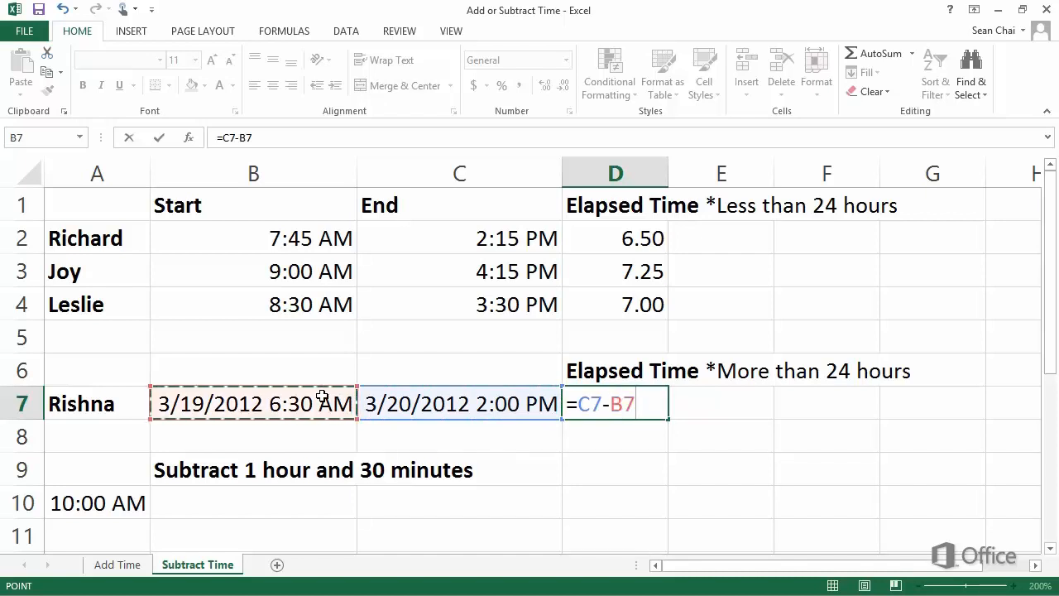
{"action": "key", "text": "Return"}
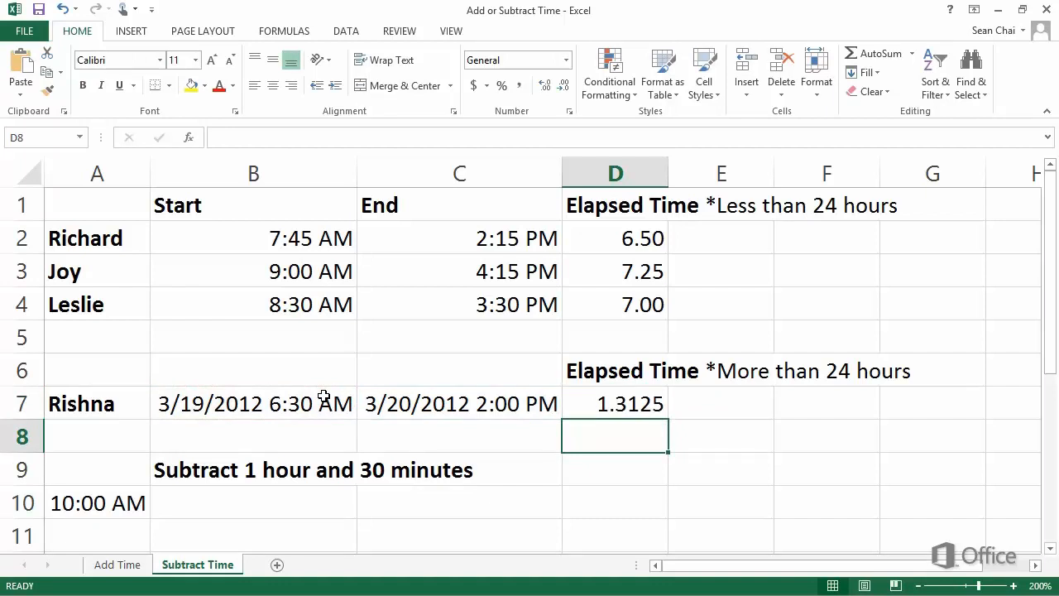
Step: Apply the custom number format [h]:mm to D7
{"action": "right_click", "coordinate": [600, 404]}
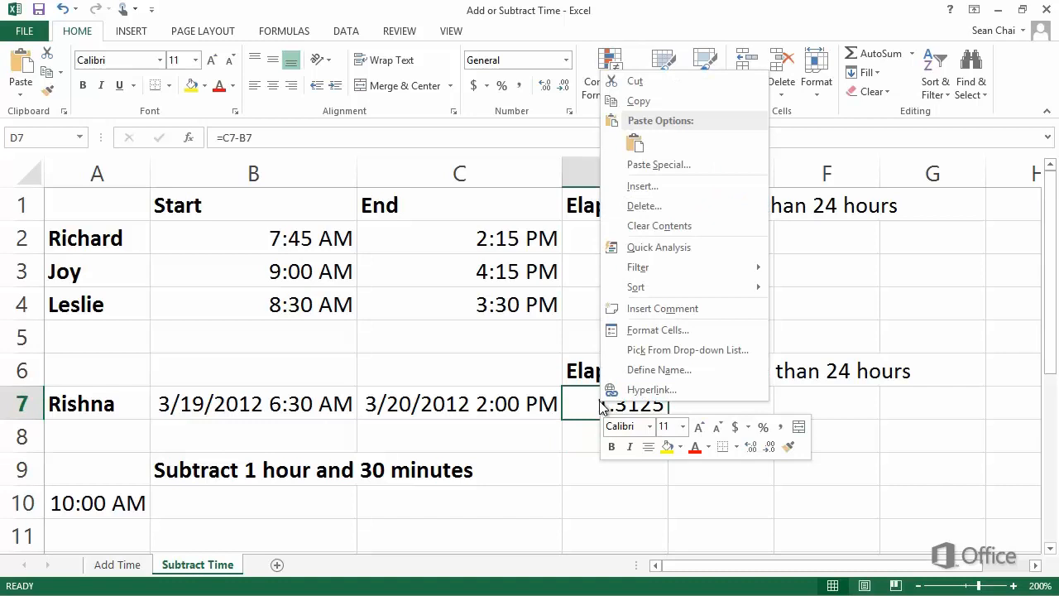
{"action": "left_click", "coordinate": [717, 333]}
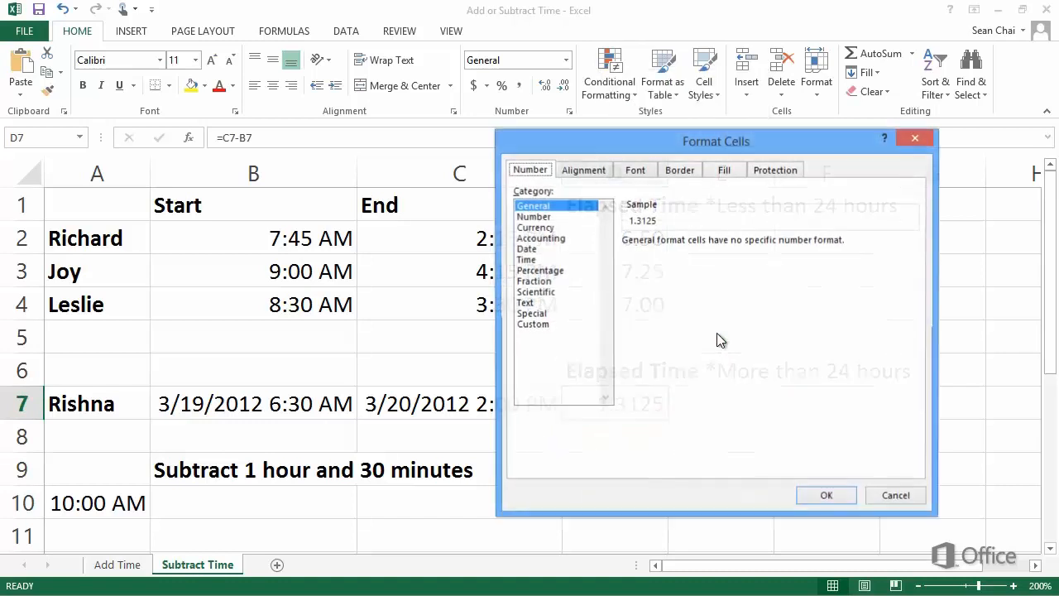
{"action": "left_click", "coordinate": [548, 328]}
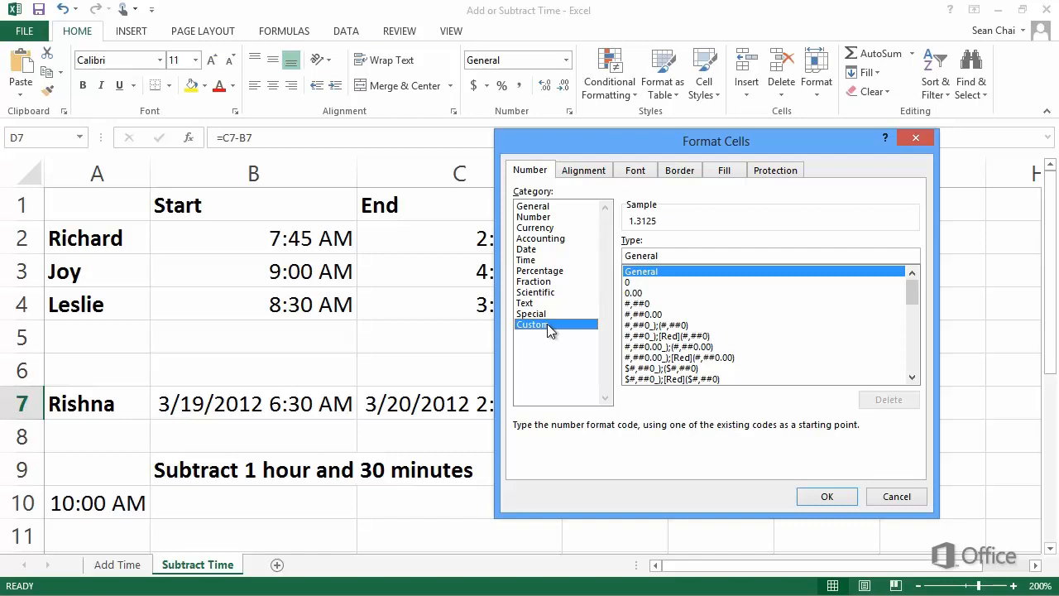
{"action": "left_click_drag", "start_coordinate": [906, 290], "coordinate": [912, 370]}
{"action": "left_click", "coordinate": [673, 380]}
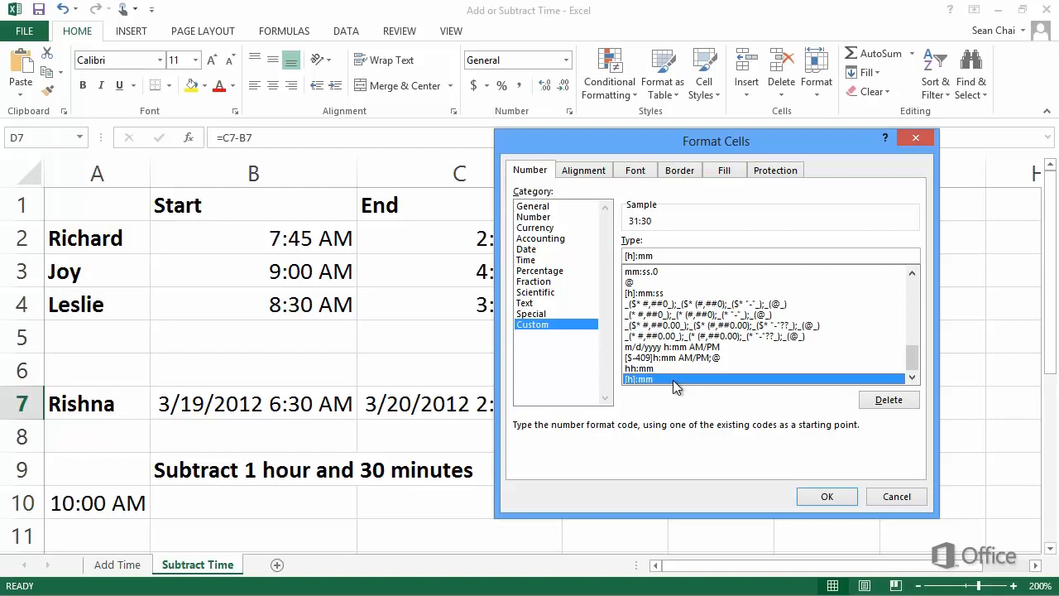
{"action": "left_click", "coordinate": [822, 498]}
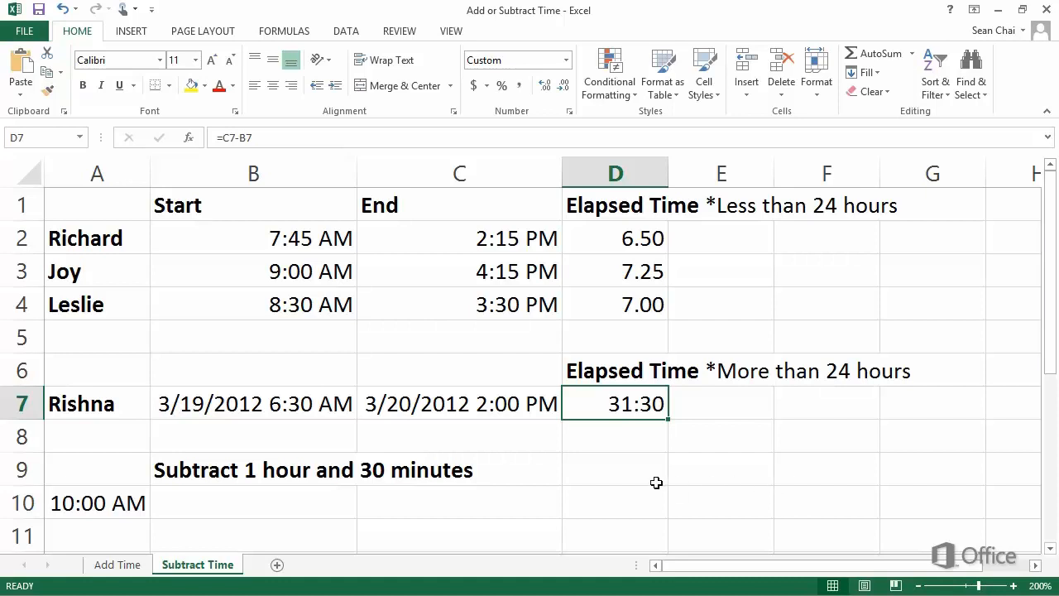
Step: Enter =A10-TIME(1,30,0) in B10 to subtract 1 hour and 30 minutes from the time in A10
{"action": "left_click", "coordinate": [323, 502]}
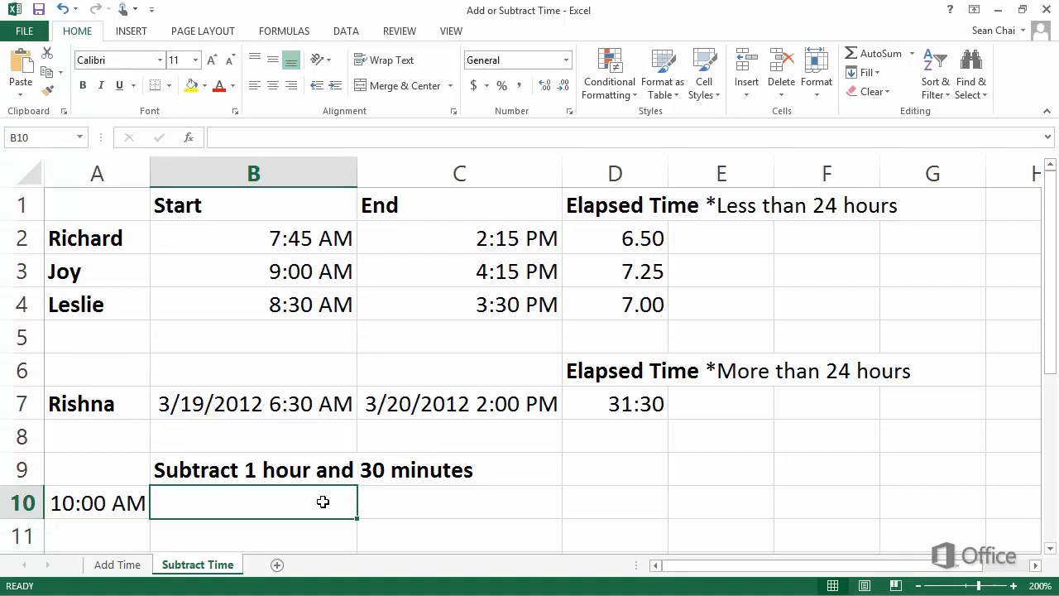
{"action": "type", "text": "="}
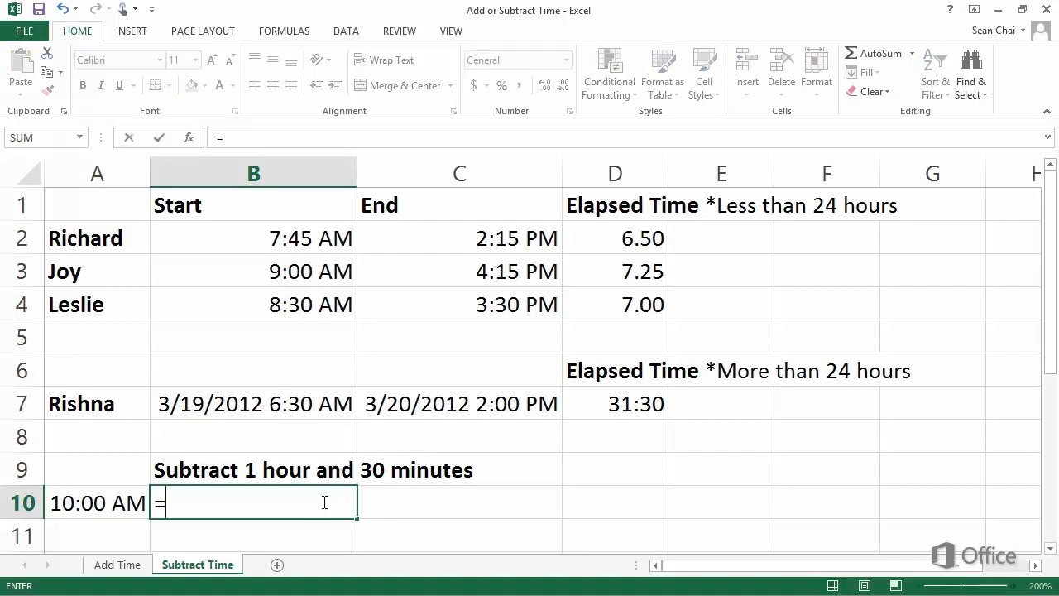
{"action": "left_click", "coordinate": [113, 500]}
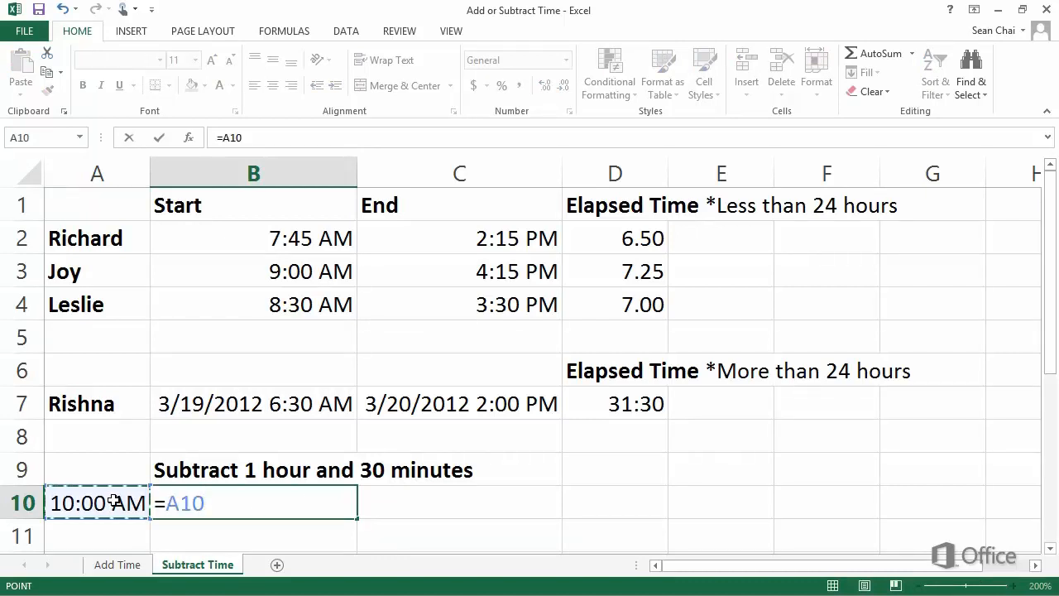
{"action": "type", "text": "-"}
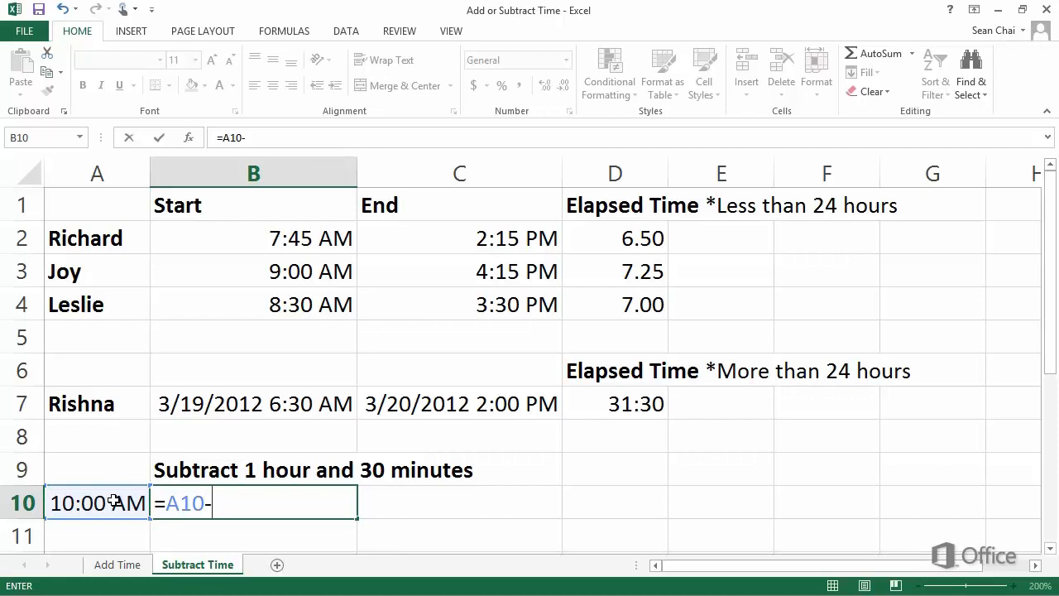
{"action": "type", "text": "TIM"}
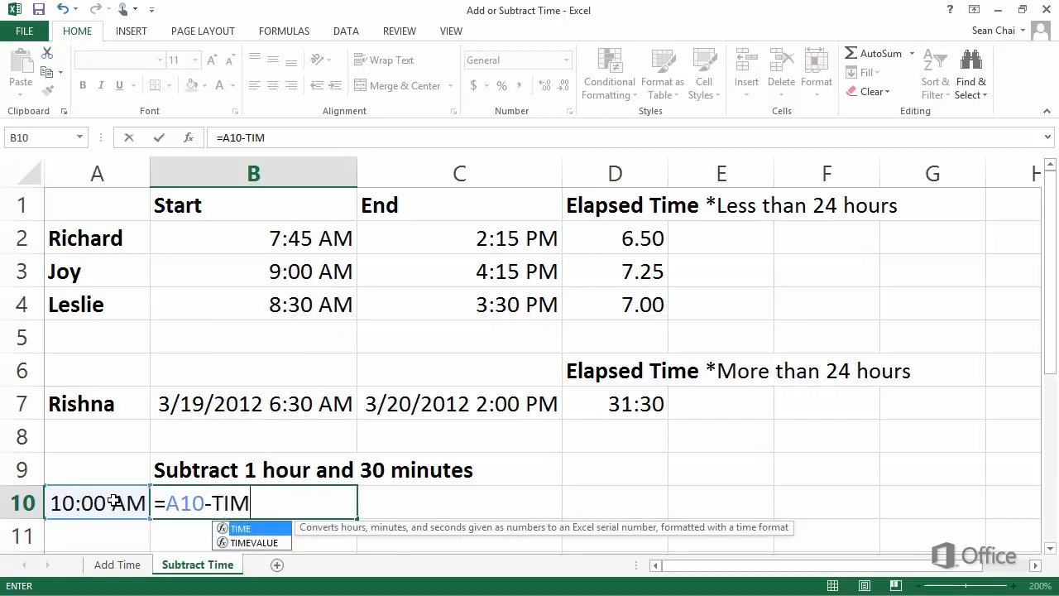
{"action": "type", "text": "E("}
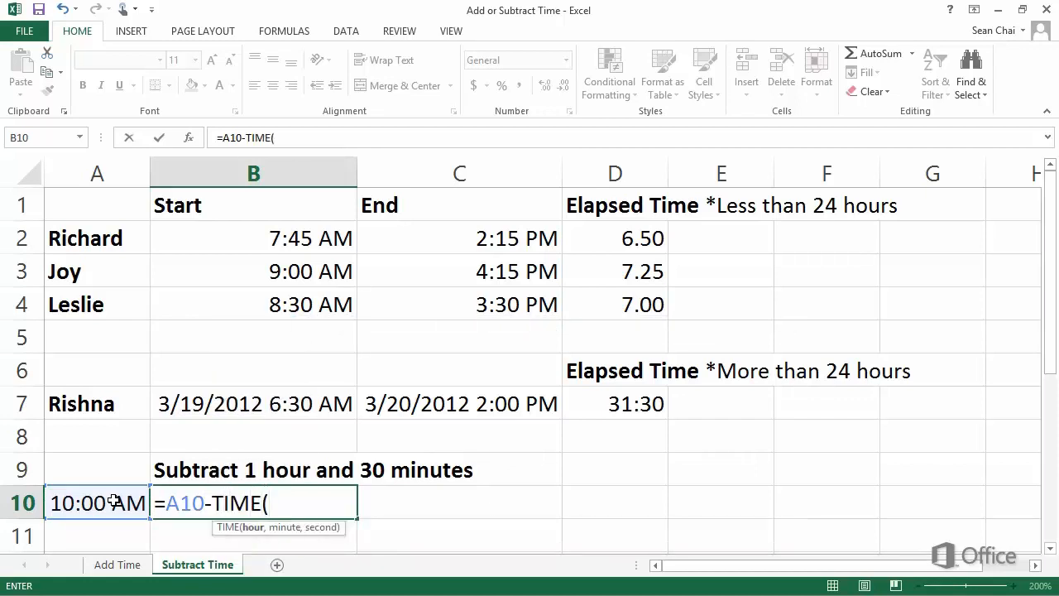
{"action": "type", "text": "1"}
{"action": "type", "text": ","}
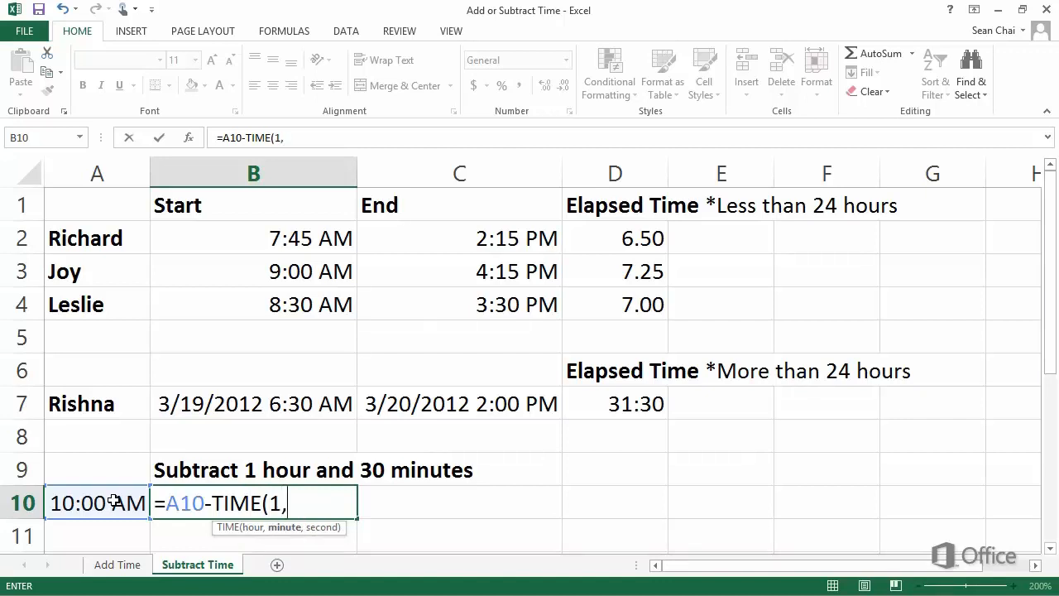
{"action": "type", "text": "30,0"}
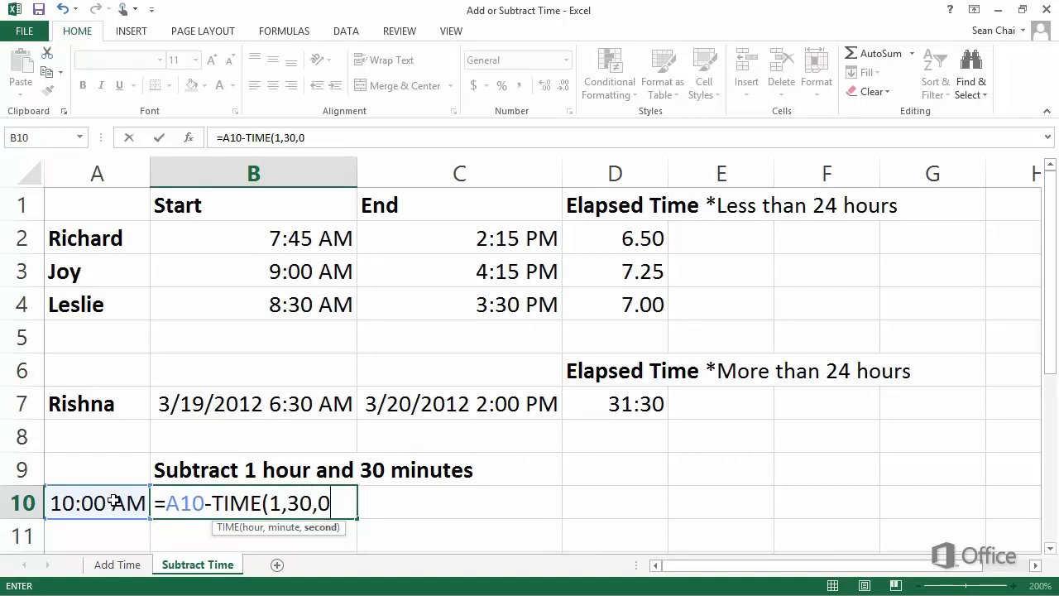
{"action": "type", "text": ")"}
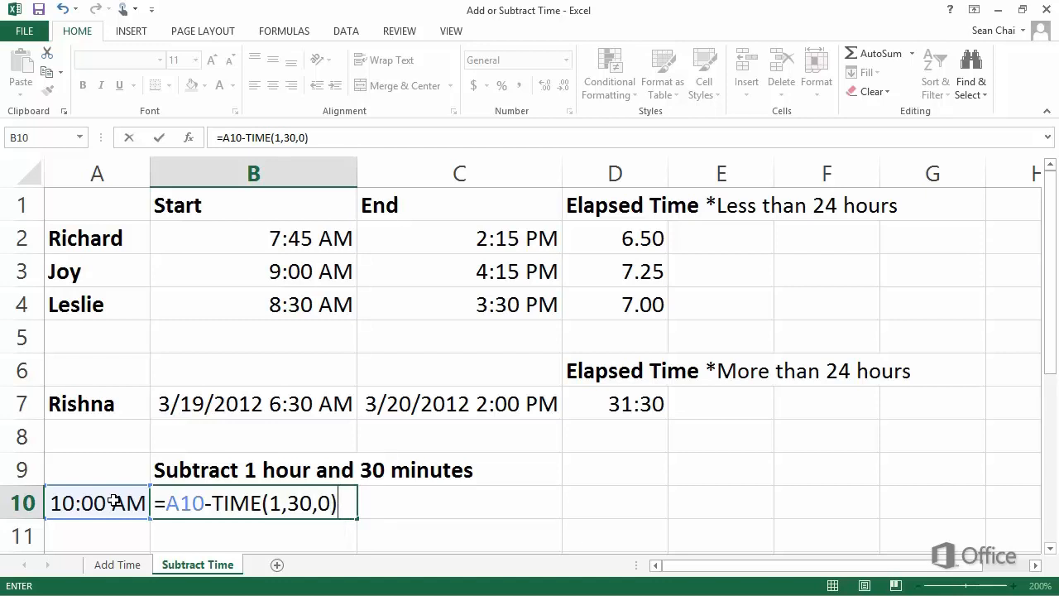
{"action": "key", "text": "Return"}
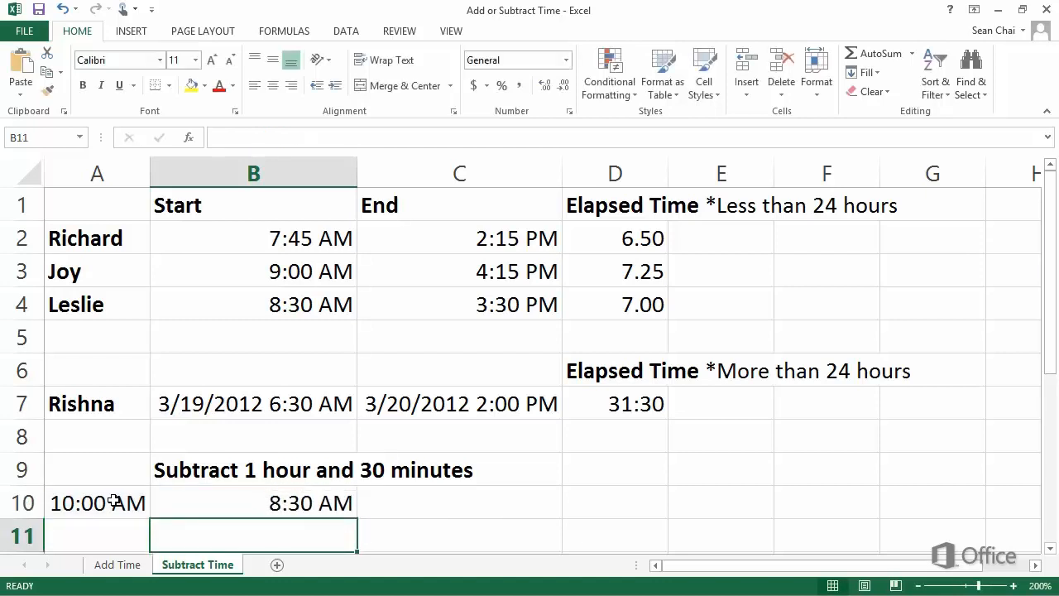